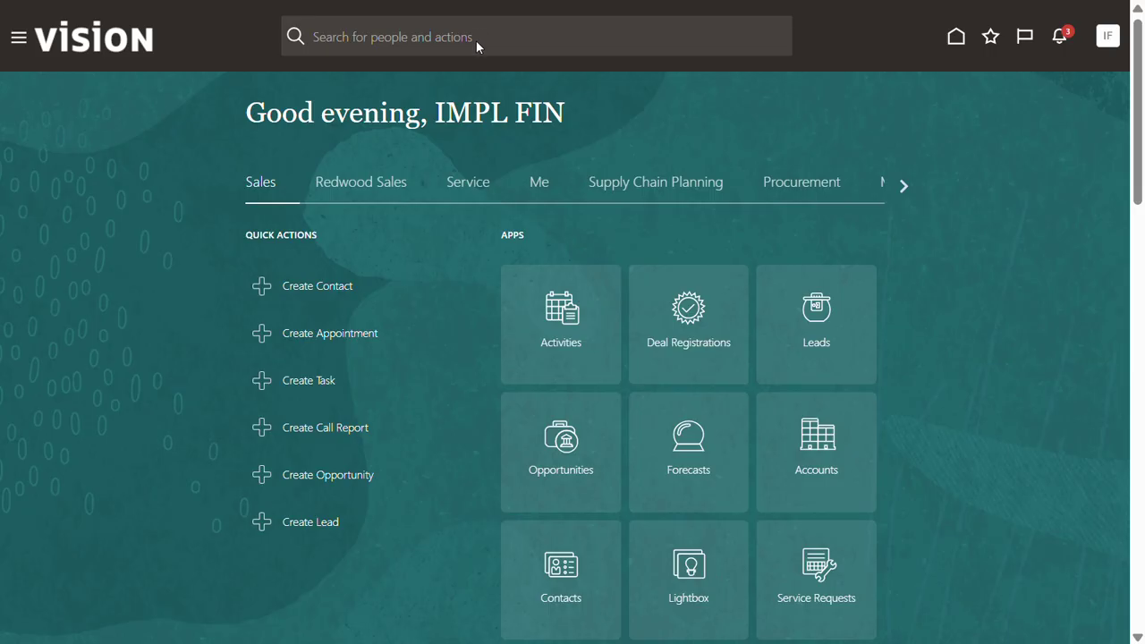
Open Setup and Maintenance and choose the Financials offering
click(1110, 49)
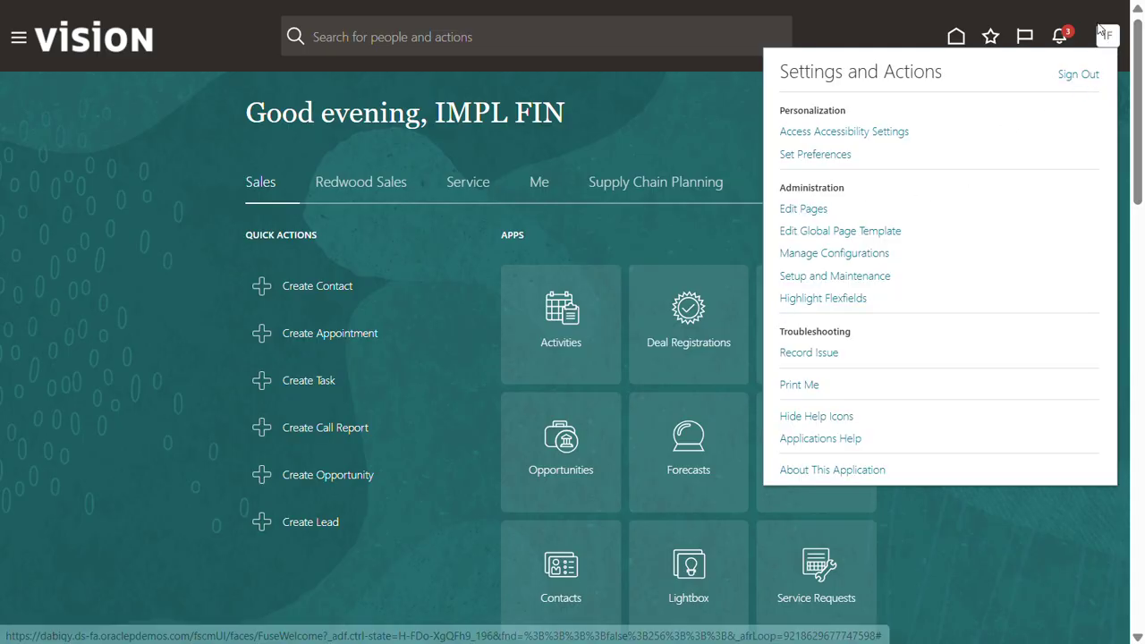
click(808, 279)
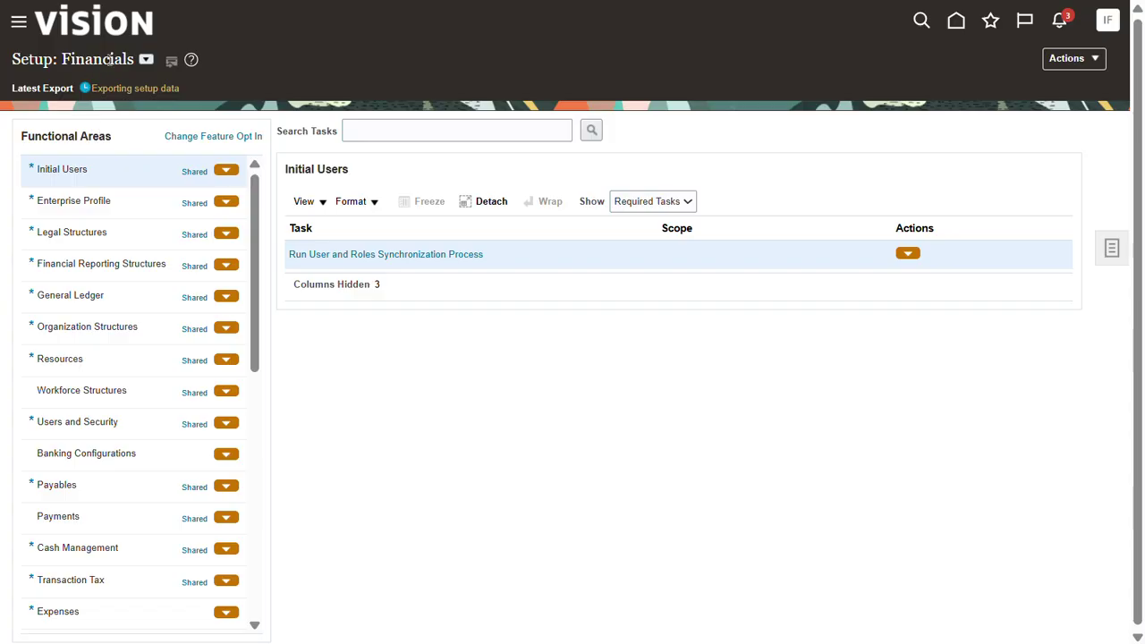
click(146, 60)
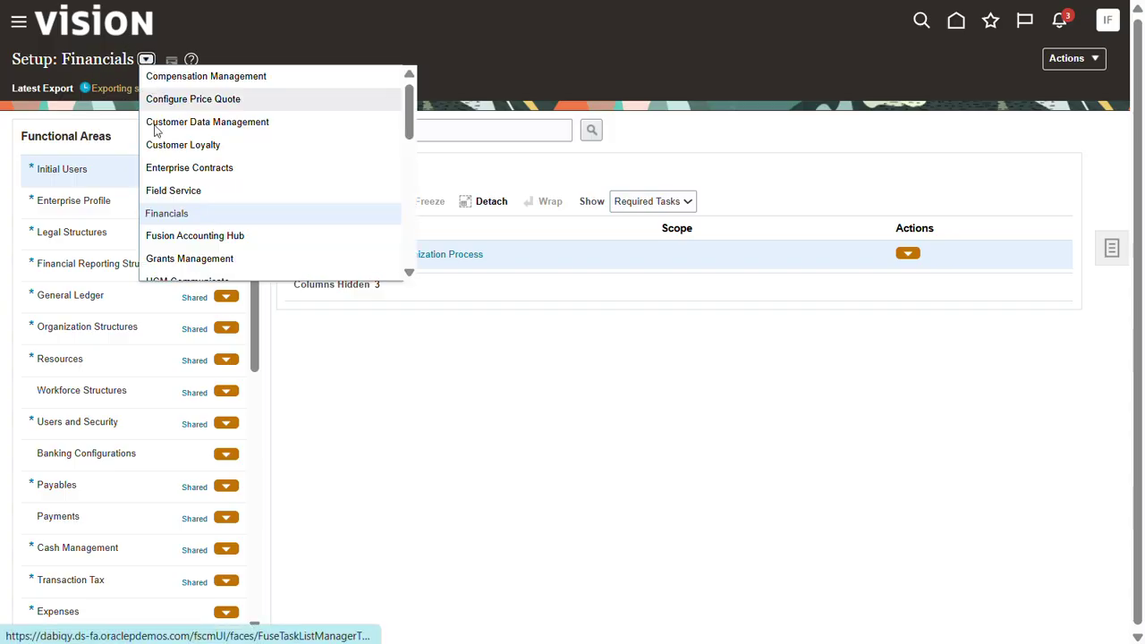
click(164, 215)
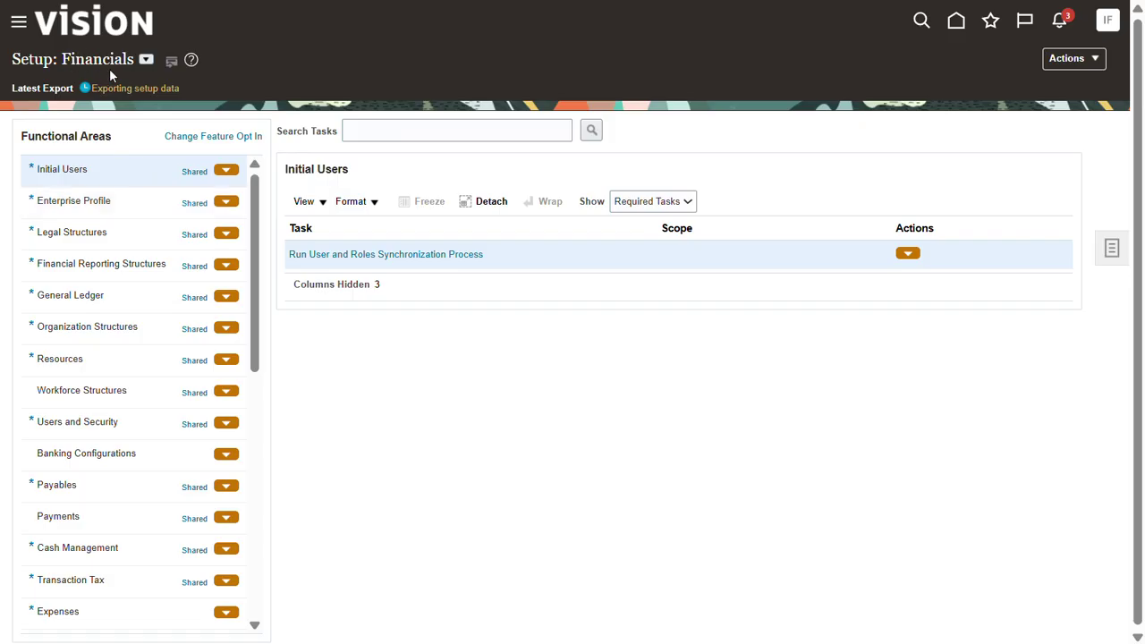
Show all tasks of the General Ledger functional area and open the Manage Journal Sources task
click(78, 299)
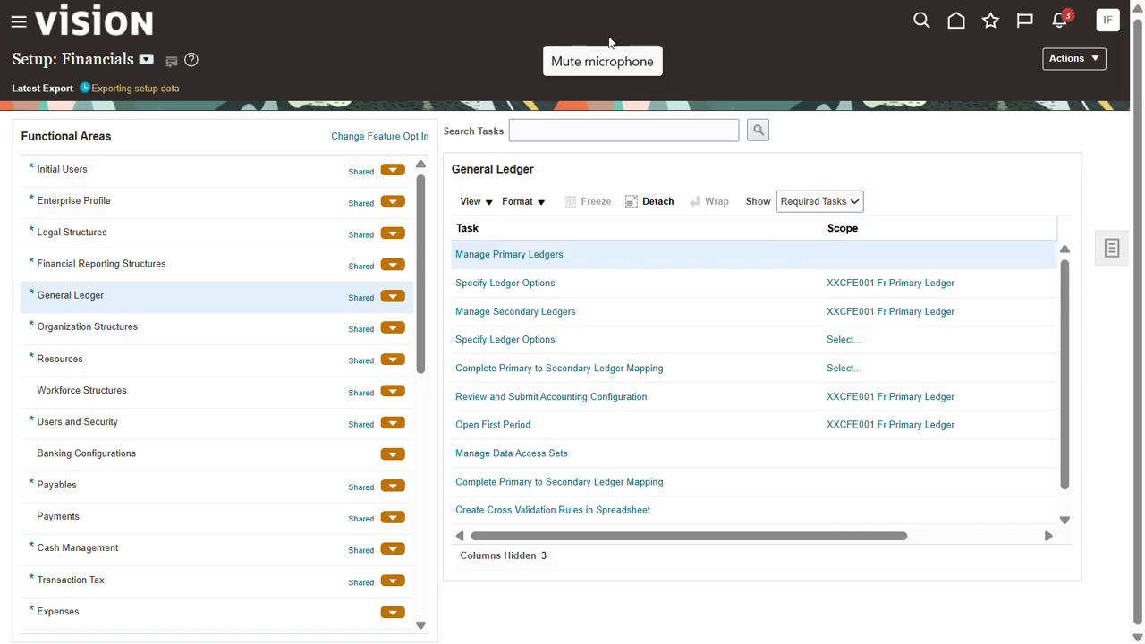
click(839, 201)
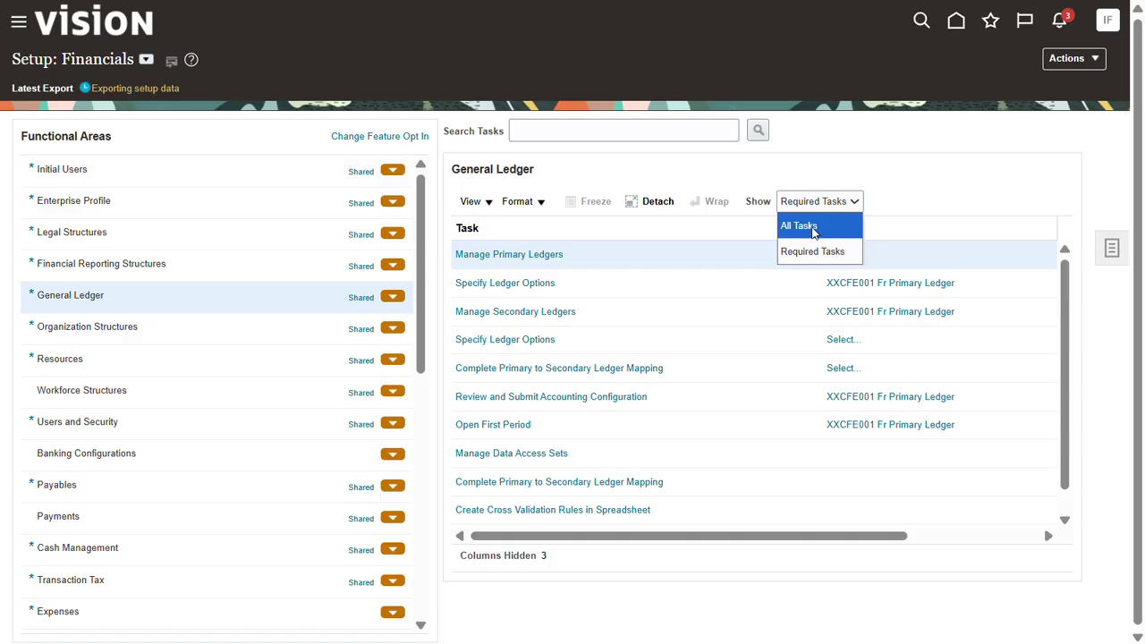
click(816, 235)
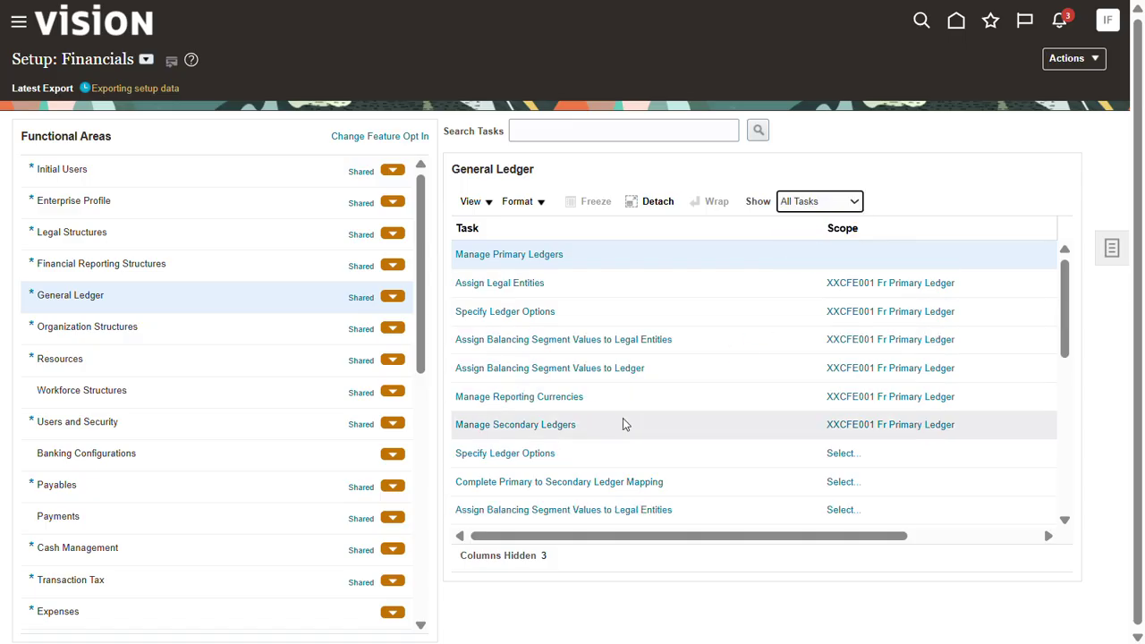
scroll(624, 424, down, 5)
scroll(573, 447, down, 3)
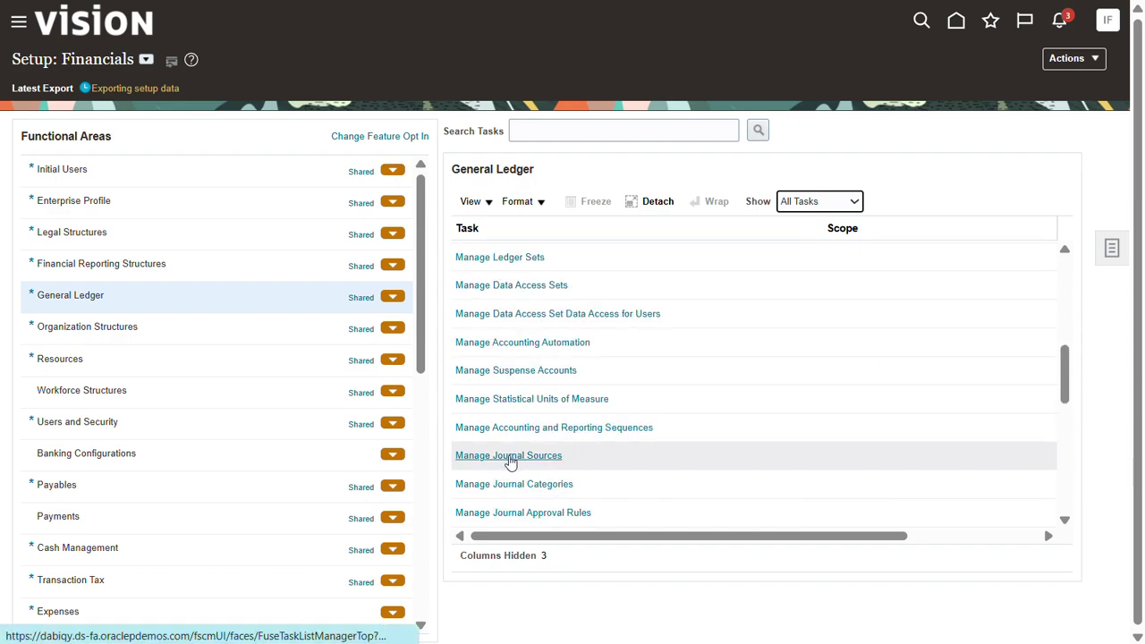
click(514, 456)
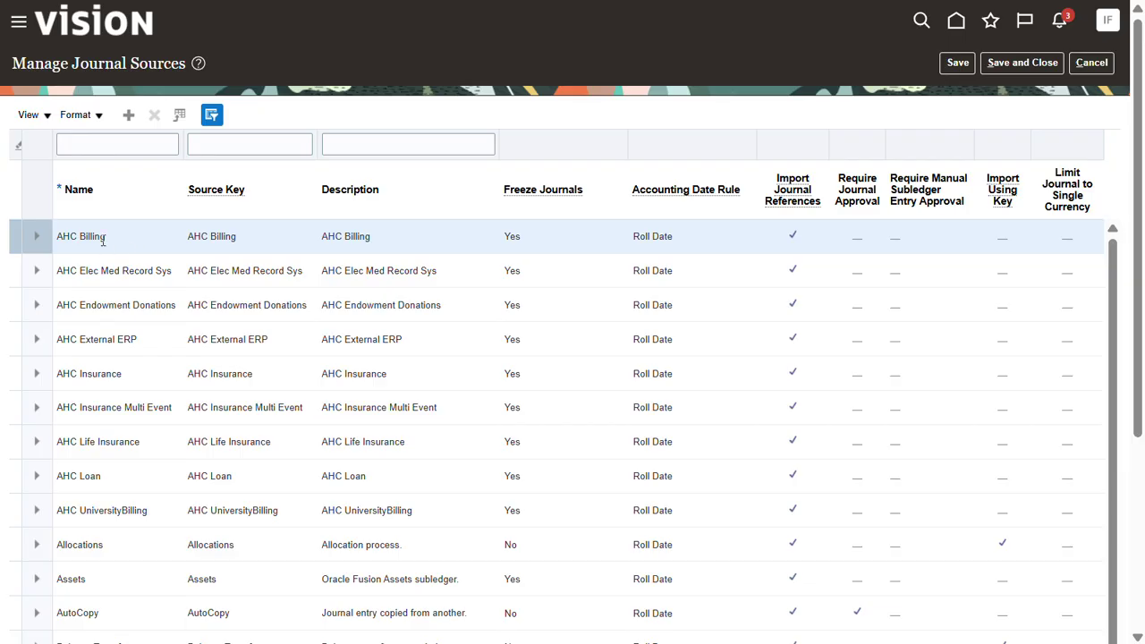
Examine the name, source key and description fields of the AHC Billing journal source
click(105, 237)
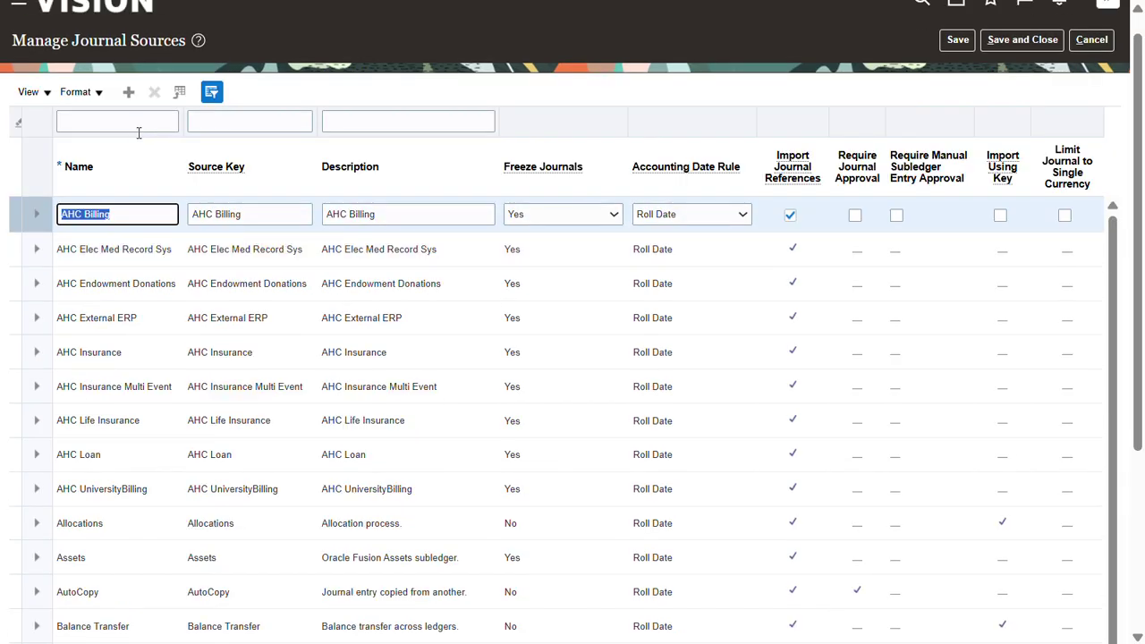
click(147, 220)
click(269, 219)
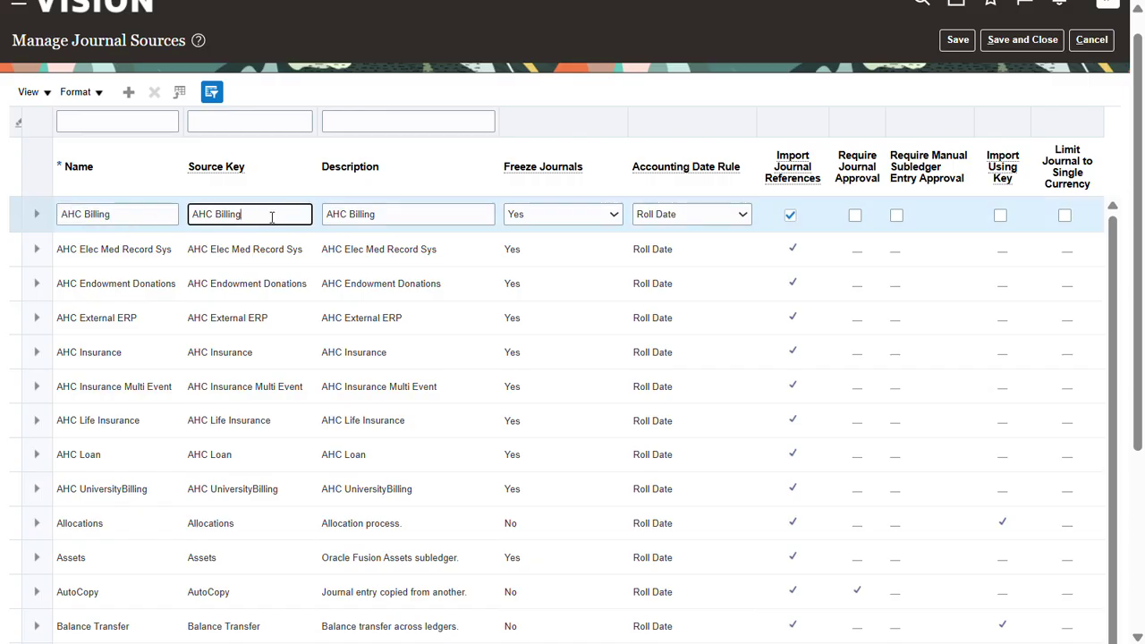
click(447, 216)
click(157, 220)
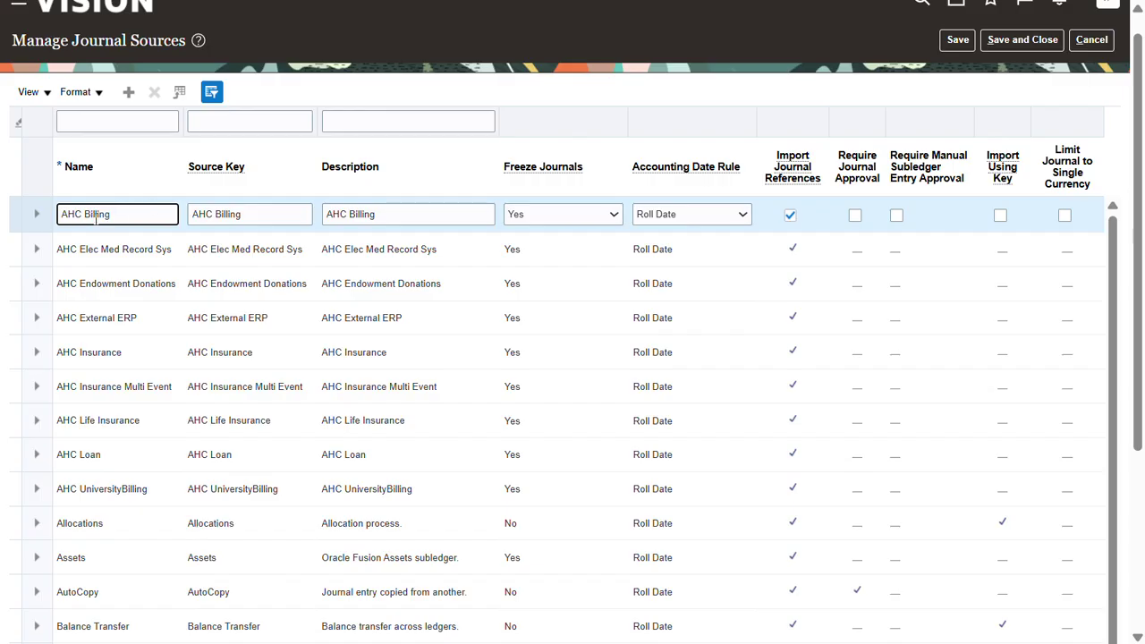
click(261, 215)
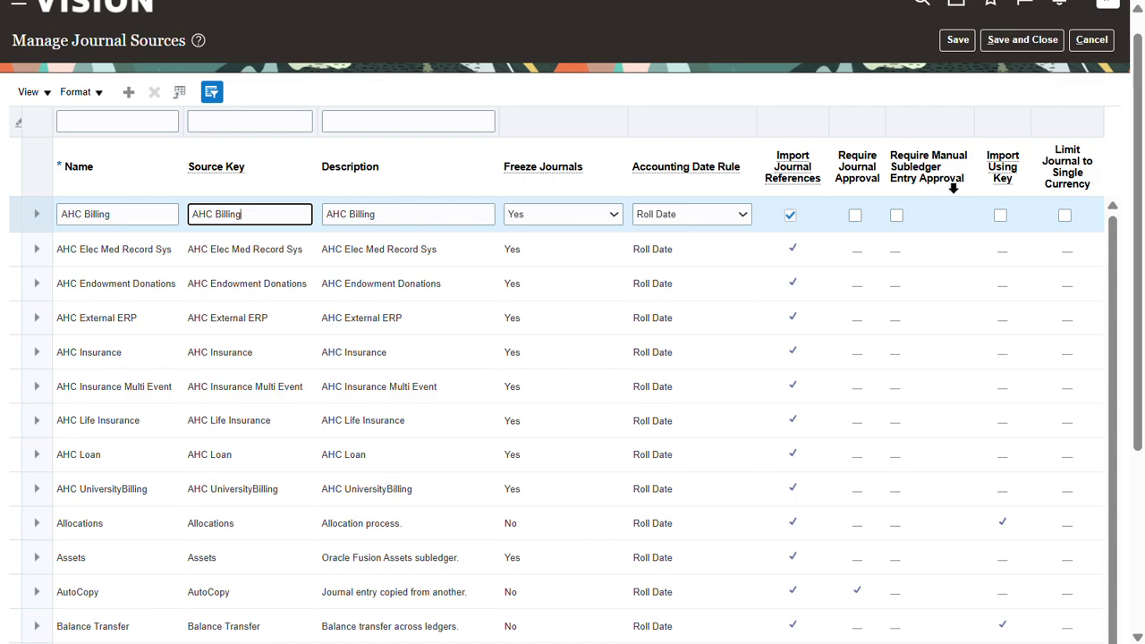
scroll(954, 189, up, 1)
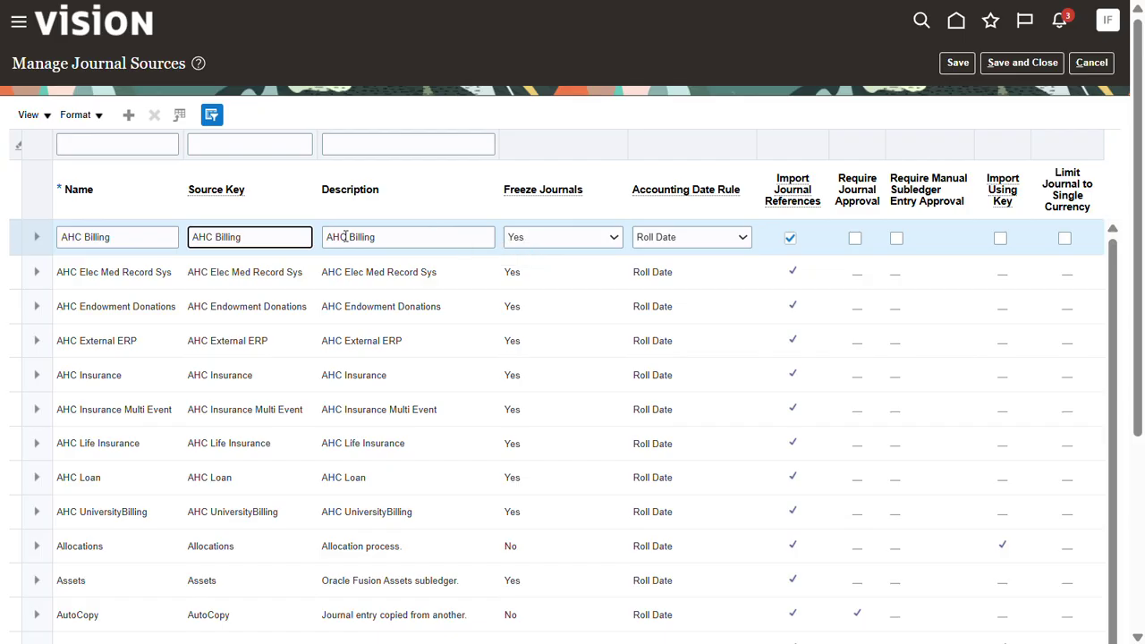
click(126, 237)
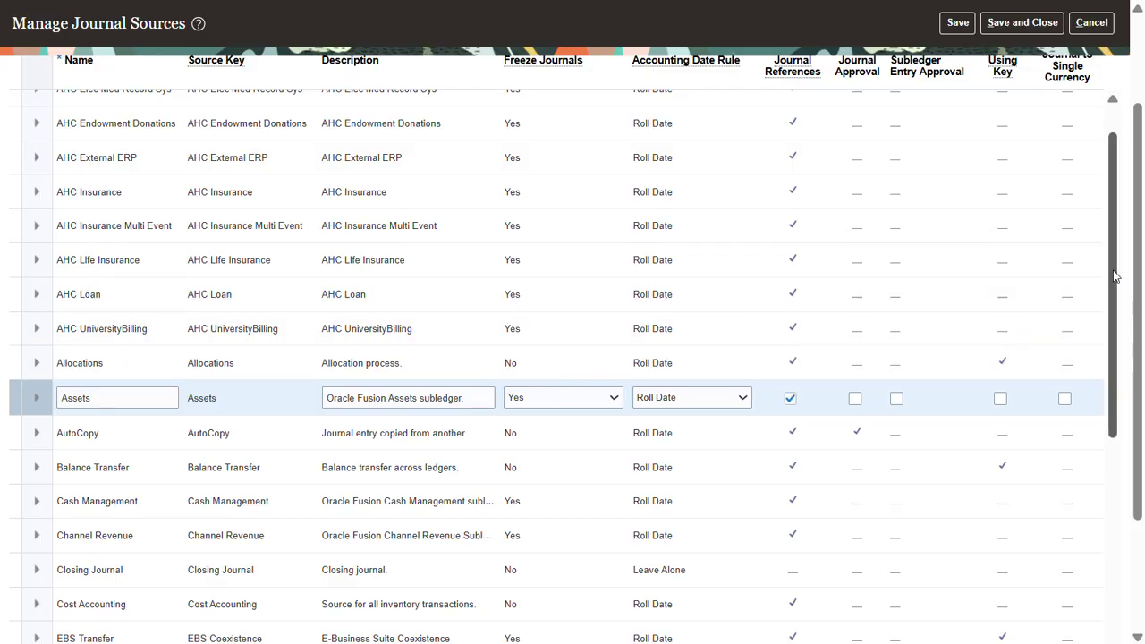
Look through the list of existing journal sources and return to its beginning
drag(1114, 281, 1116, 213)
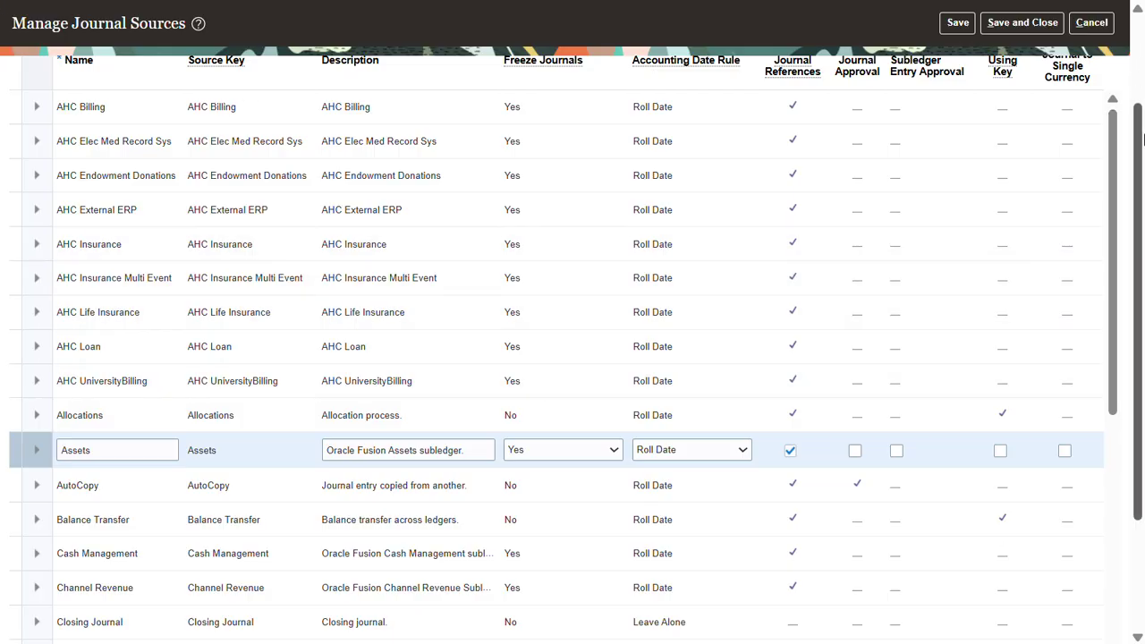
scroll(1141, 133, up, 2)
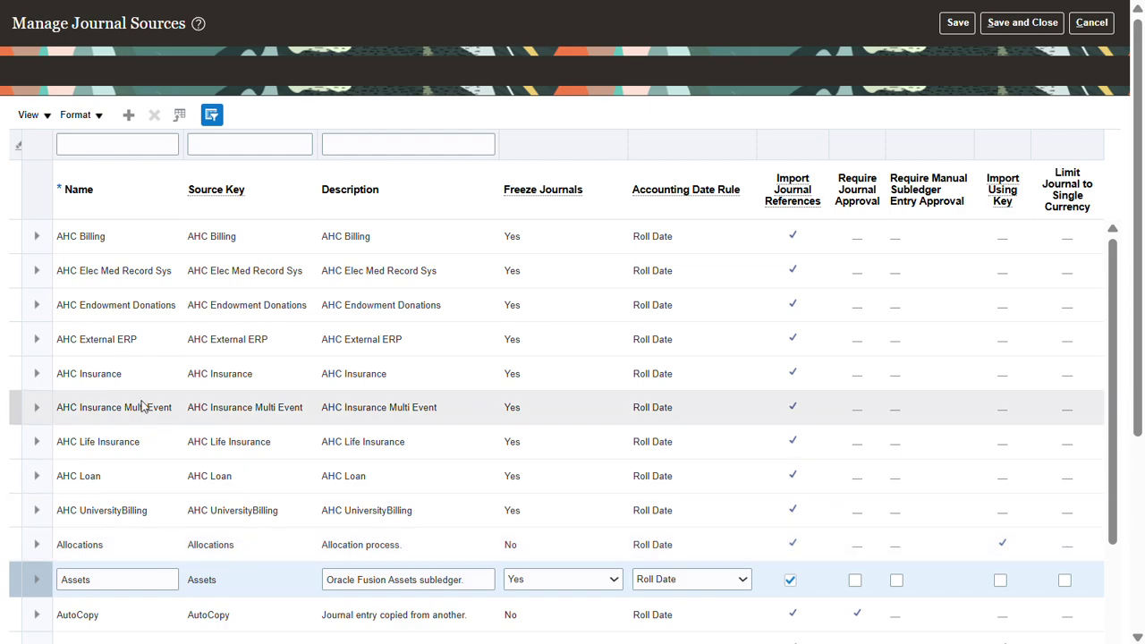
scroll(237, 334, down, 5)
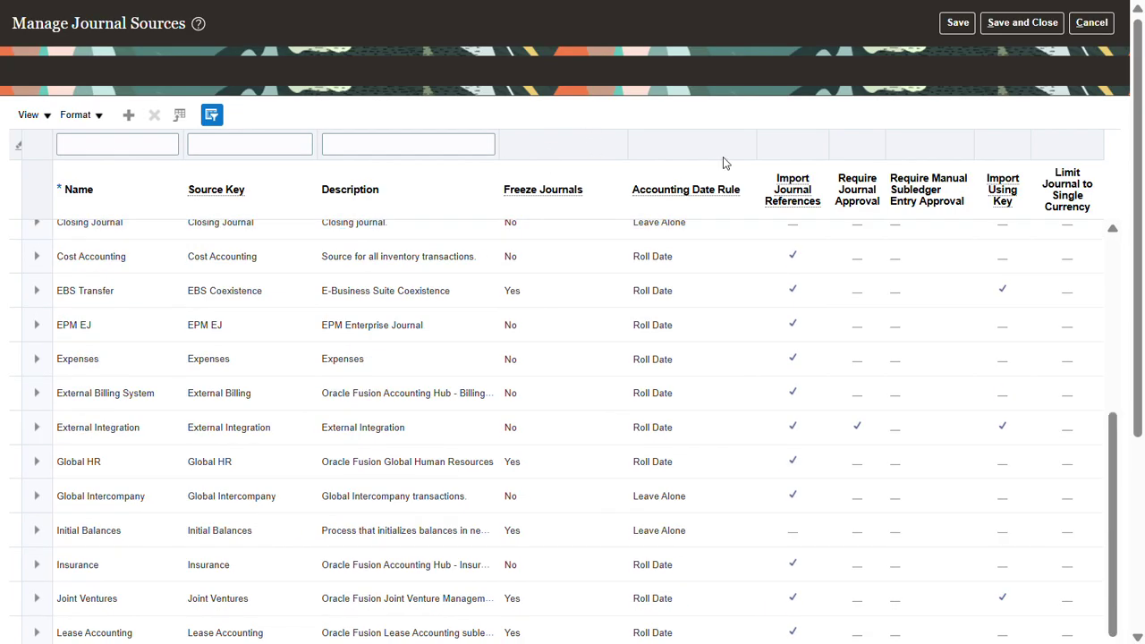
scroll(463, 235, up, 5)
scroll(450, 236, up, 2)
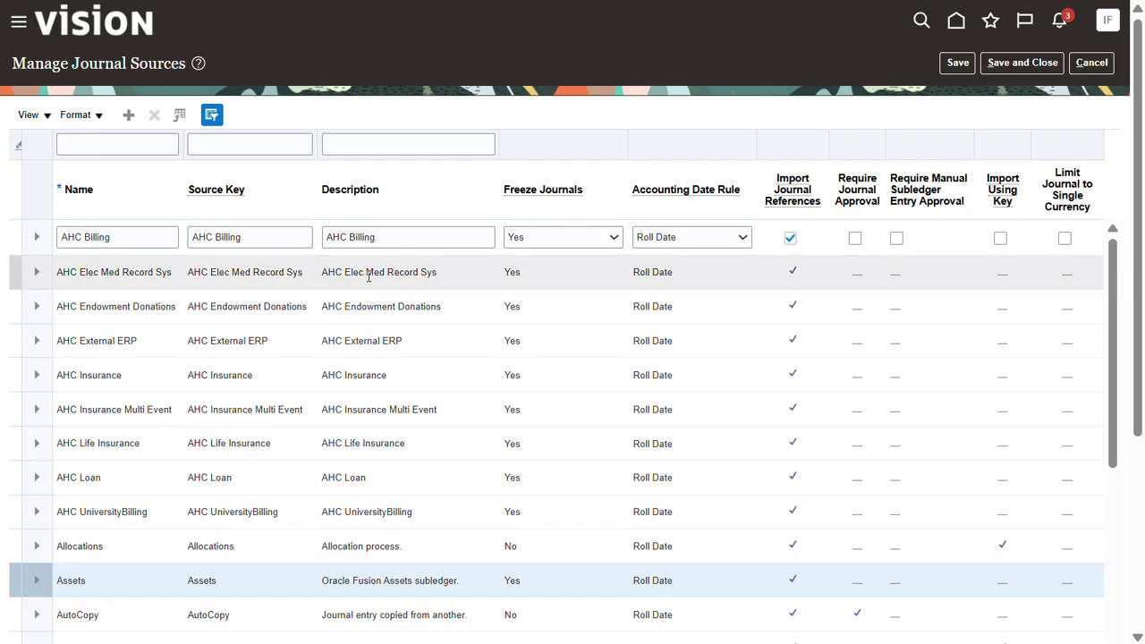
Examine the description and the available Freeze Journals options of the AHC Billing source, keeping Yes selected
click(408, 235)
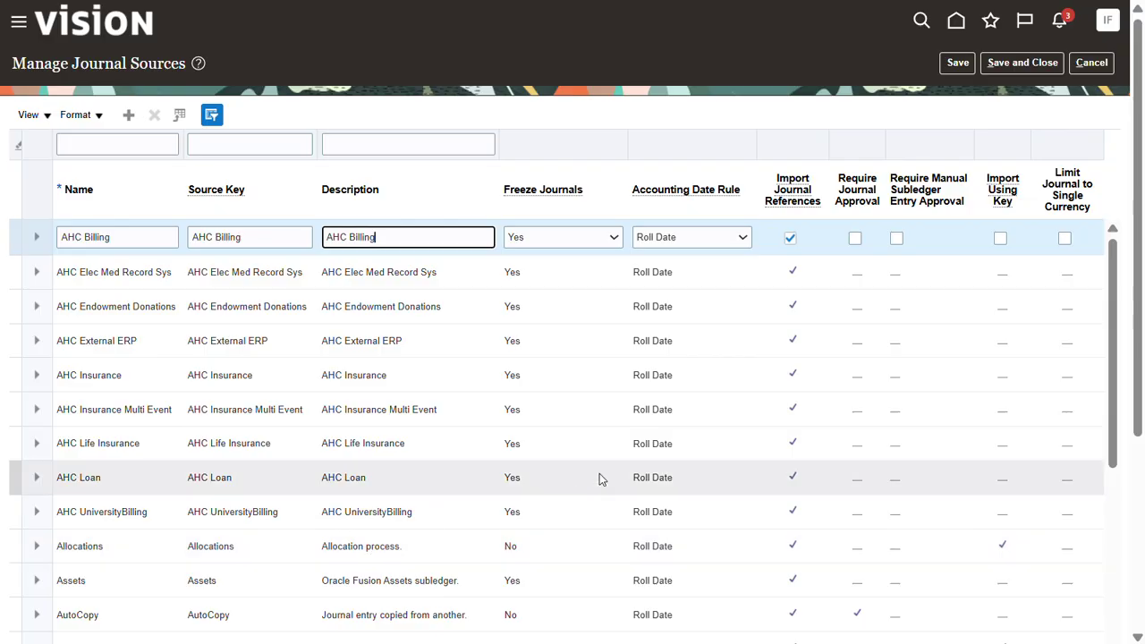
click(598, 238)
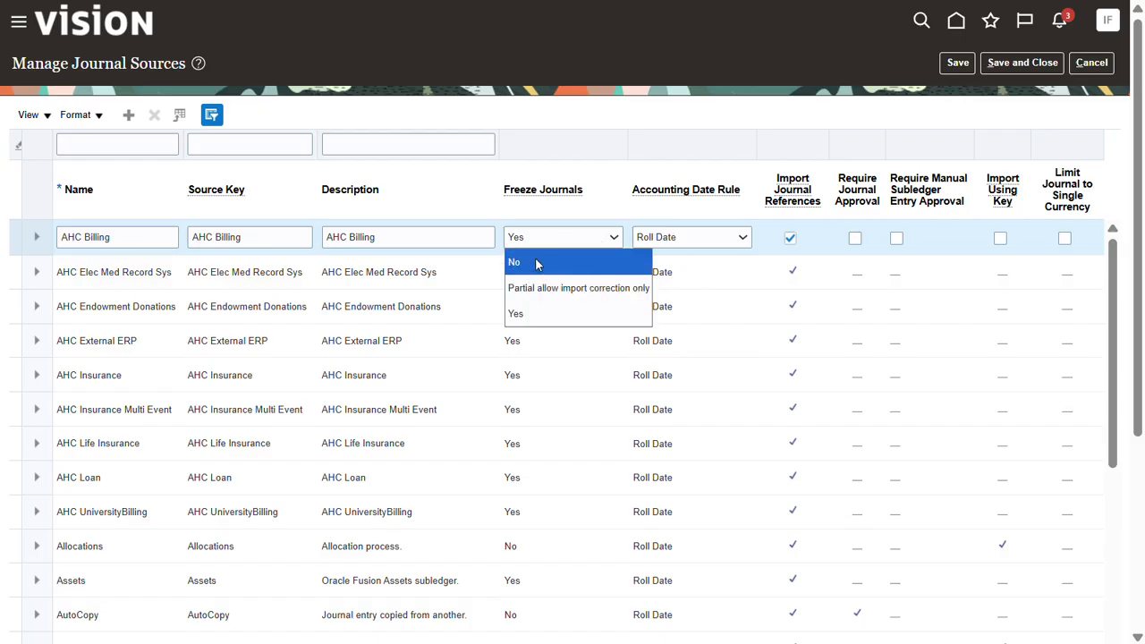
click(530, 314)
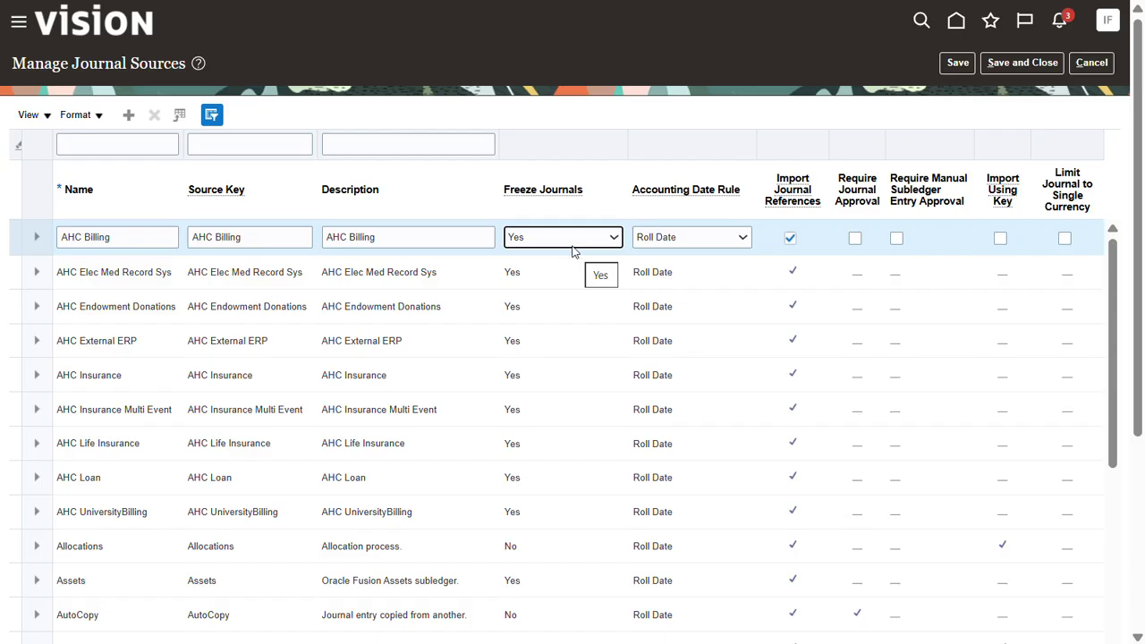
click(552, 240)
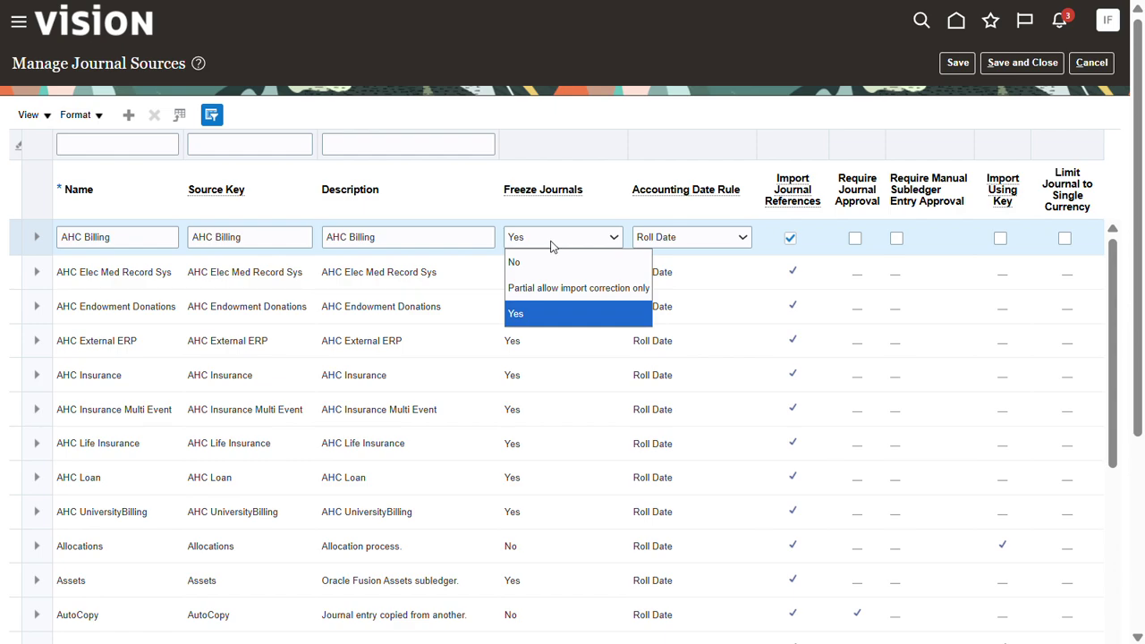
click(552, 240)
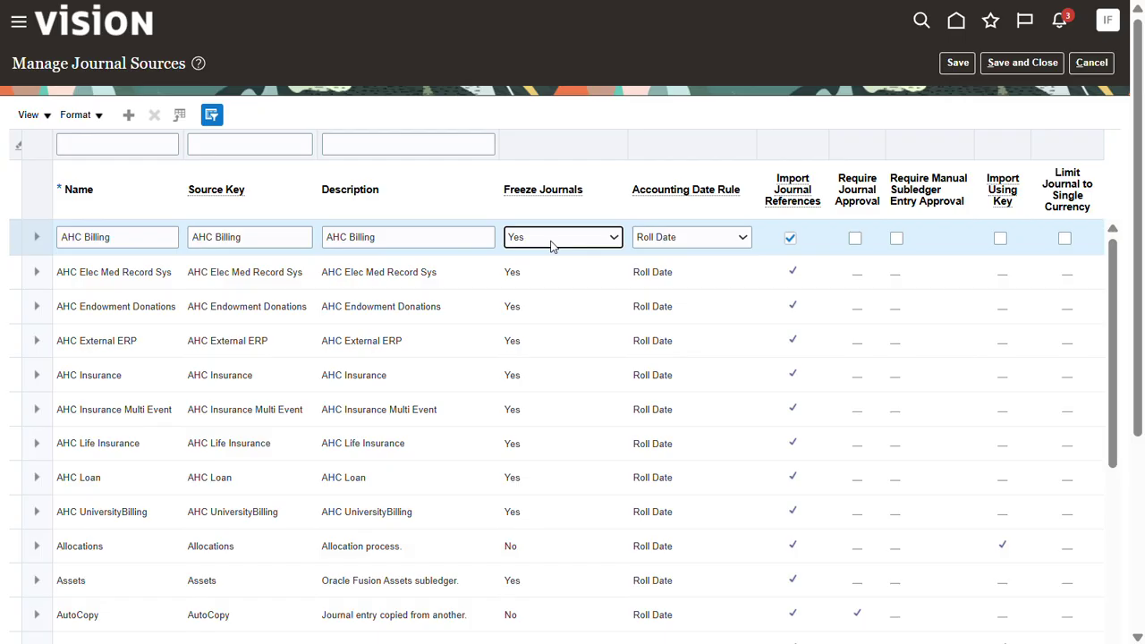
click(559, 239)
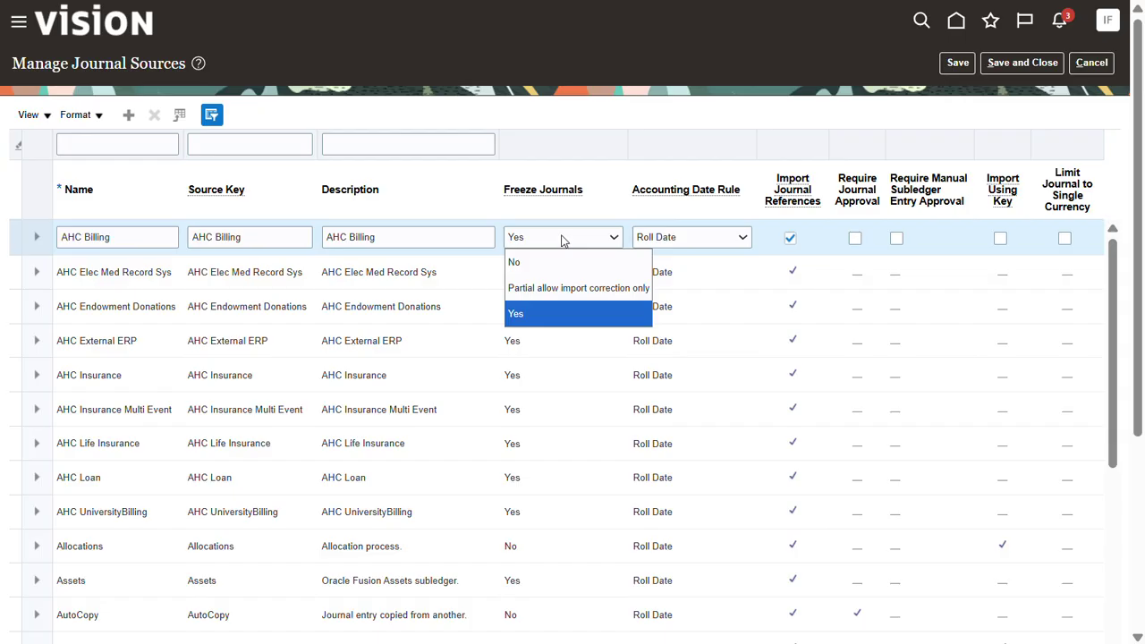
click(562, 240)
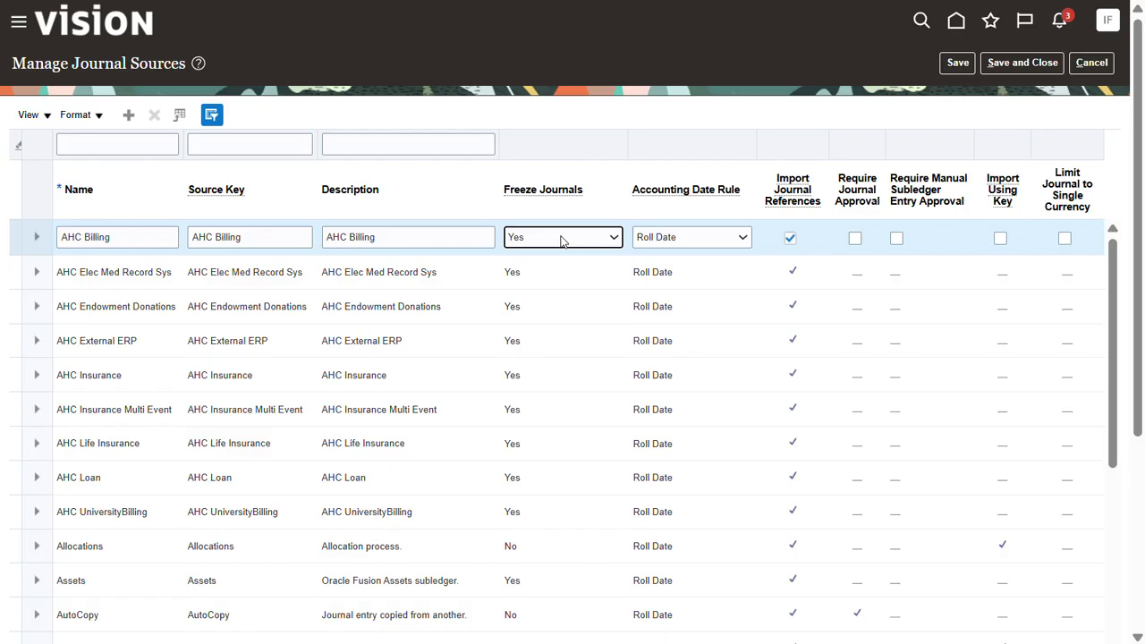
click(562, 238)
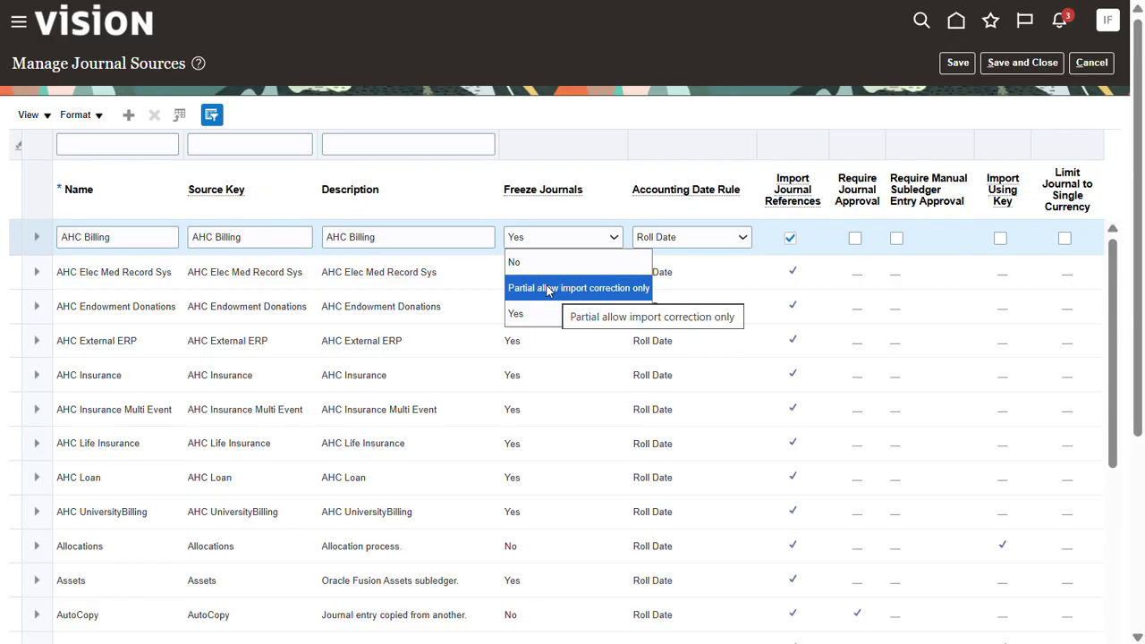
click(689, 212)
Review the Accounting Date Rule options for the AHC Billing source and enable Require Journal Approval for it
click(734, 237)
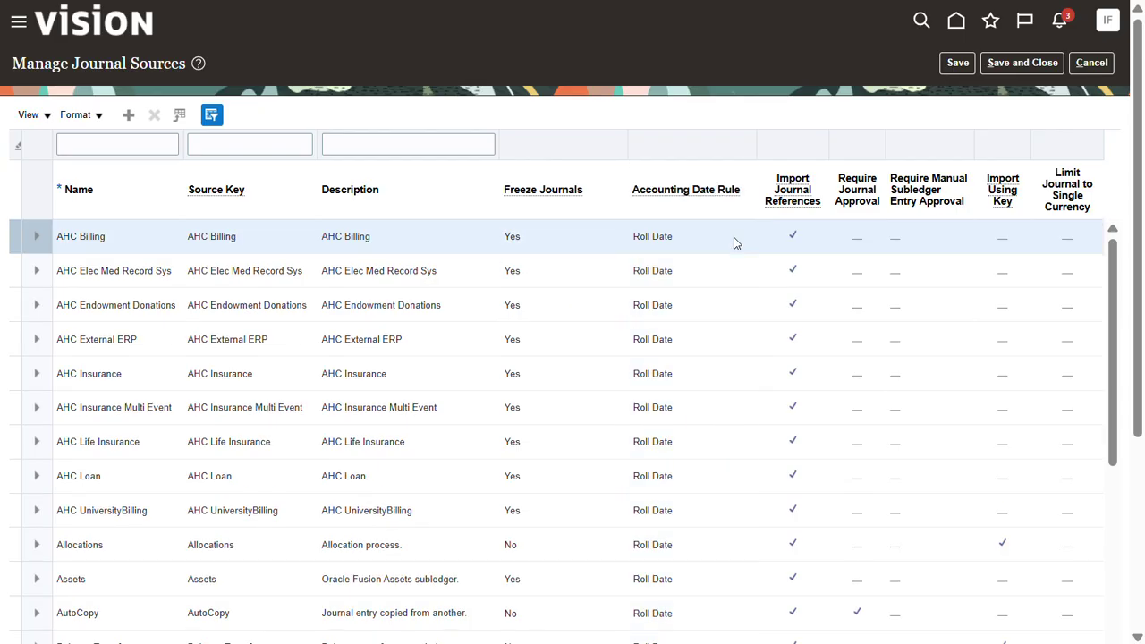
scroll(725, 246, down, 2)
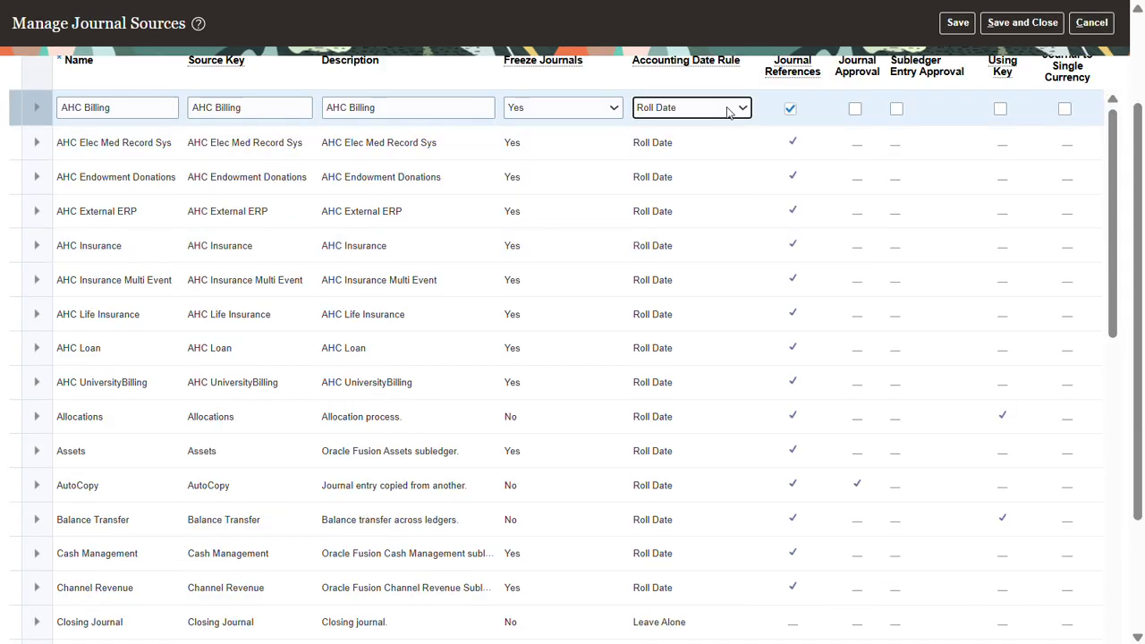
scroll(729, 130, up, 2)
click(721, 238)
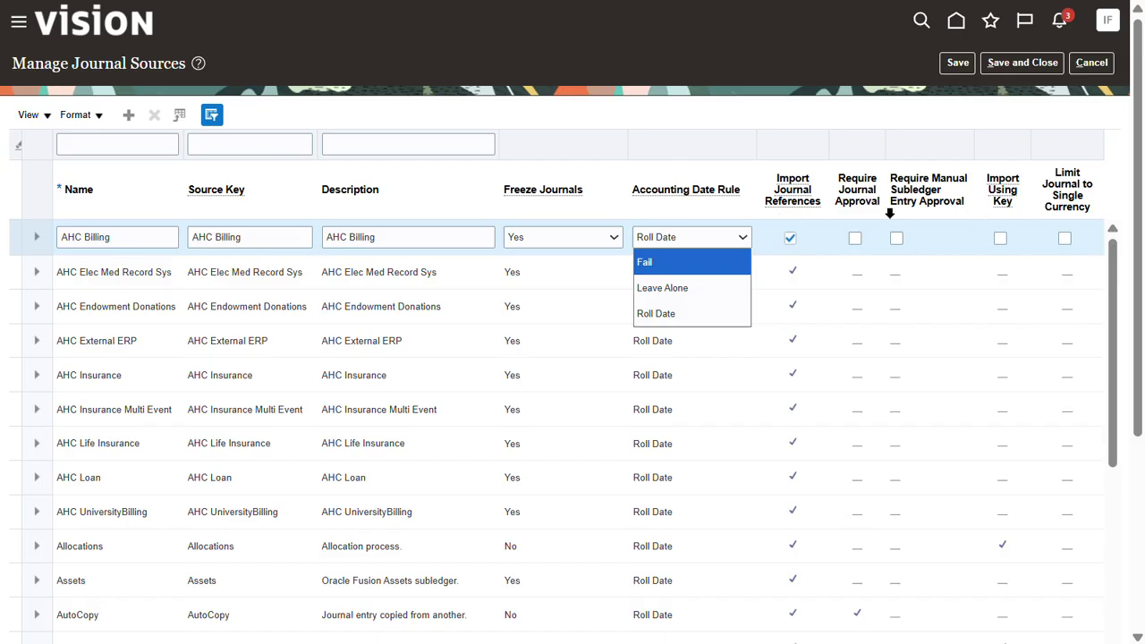
click(856, 239)
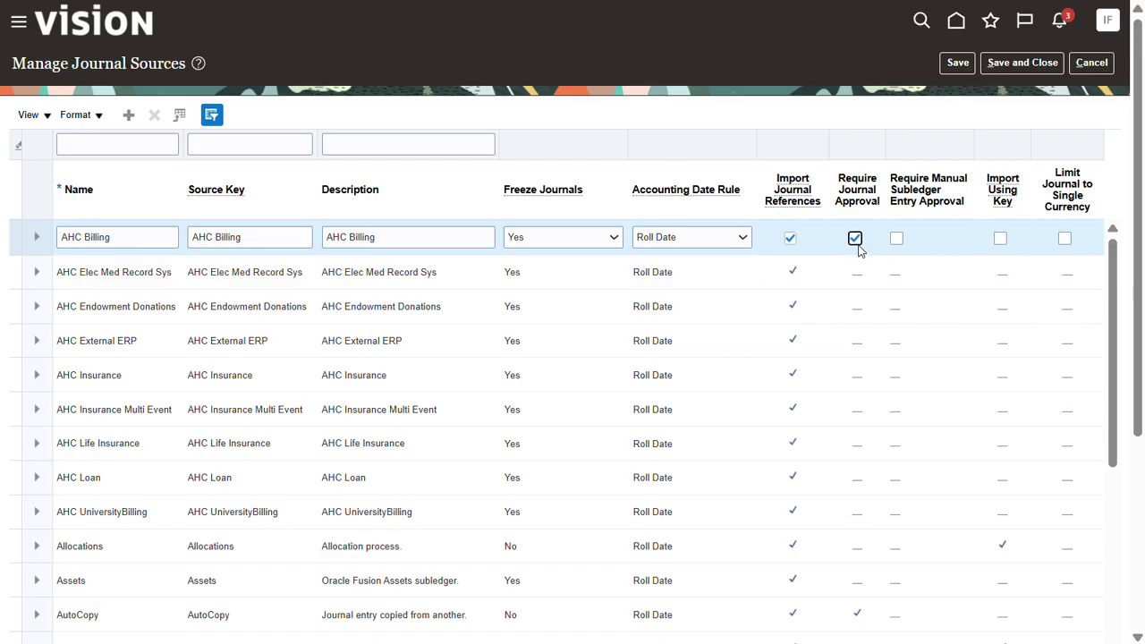